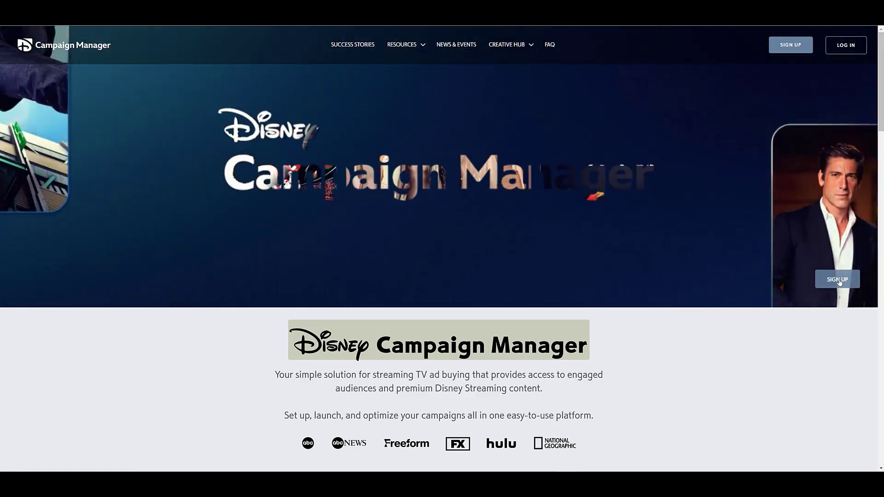
click(838, 279)
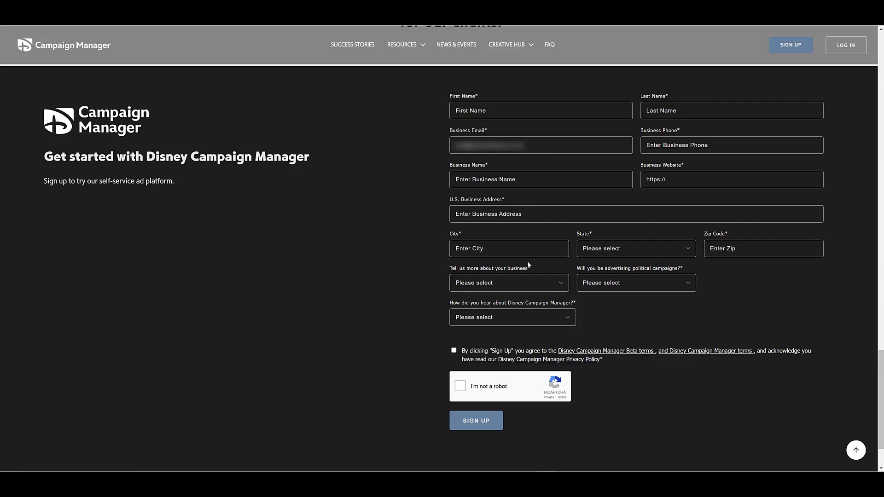
click(536, 285)
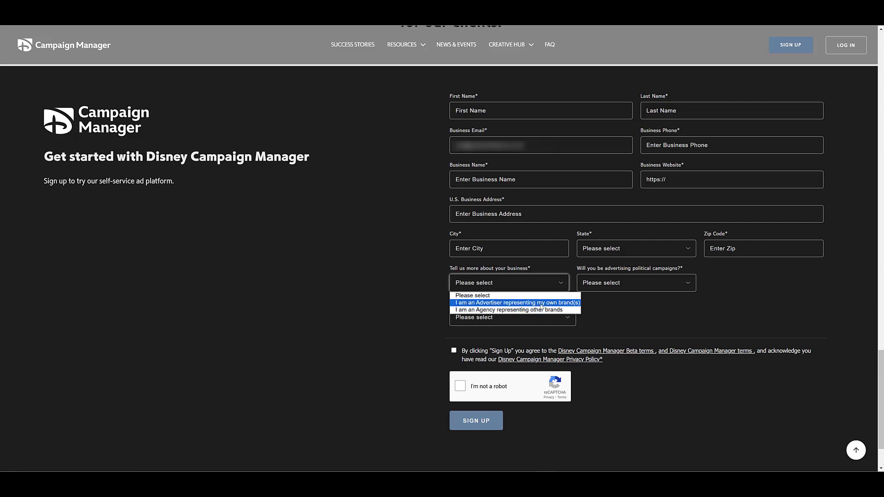
click(619, 321)
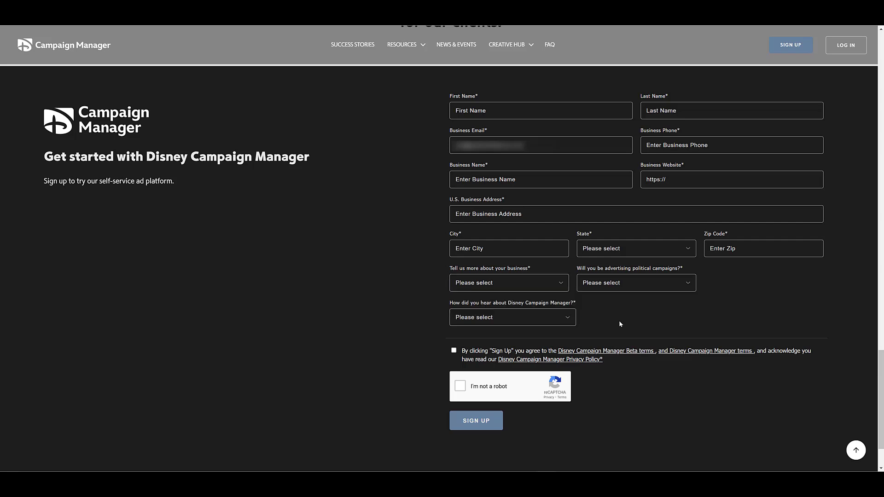
Log in to the Disney Campaign Manager account.
click(846, 44)
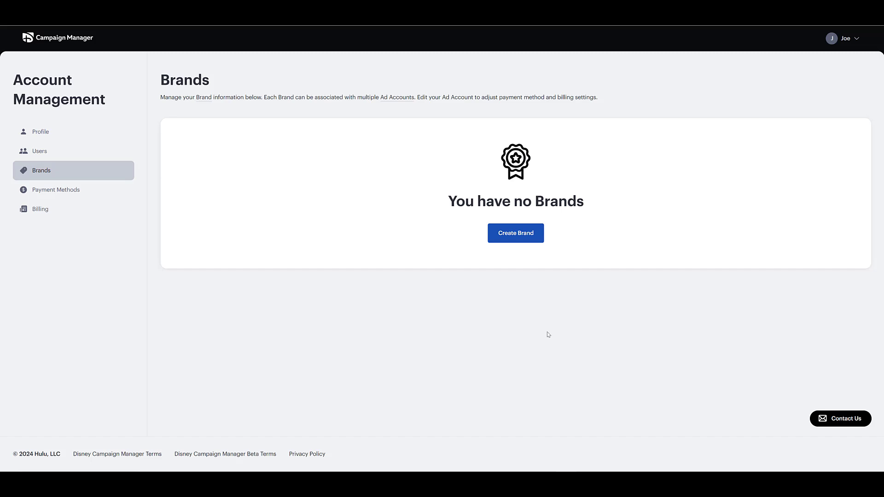
Name the new brand 'Paid Media Pros' and choose the Web or App Design industry.
click(533, 242)
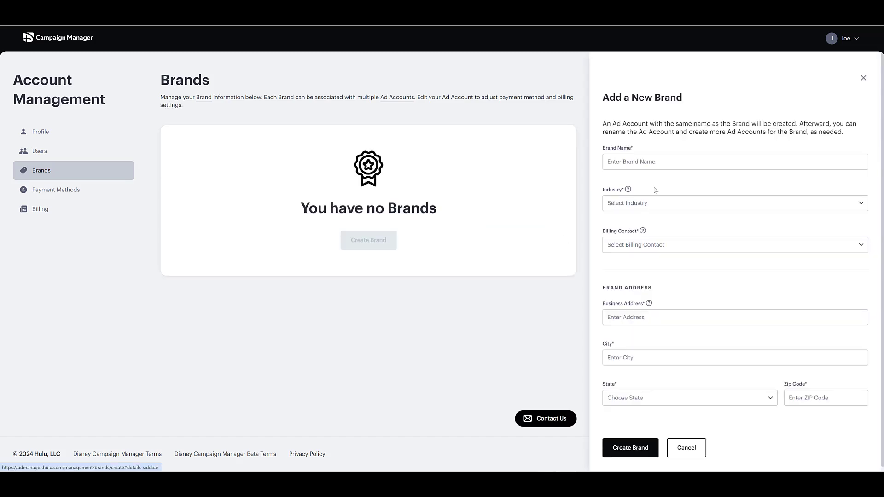
click(659, 161)
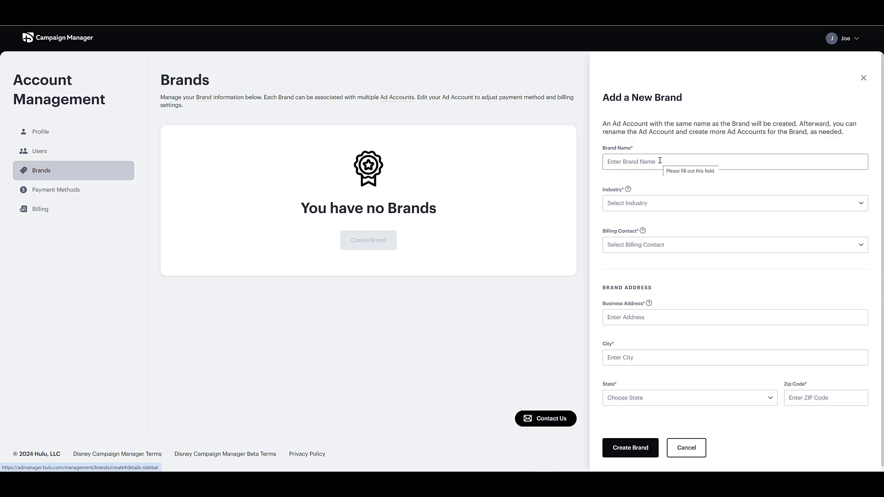
text(Paid Media Pros)
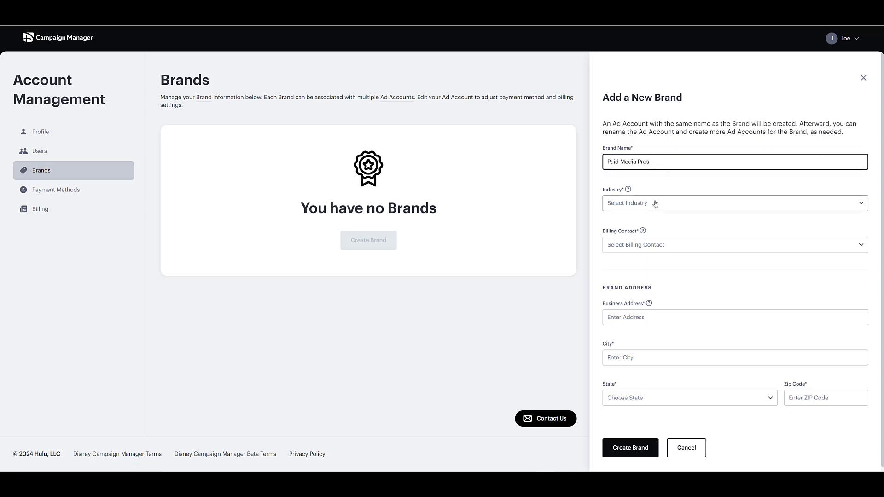
click(655, 203)
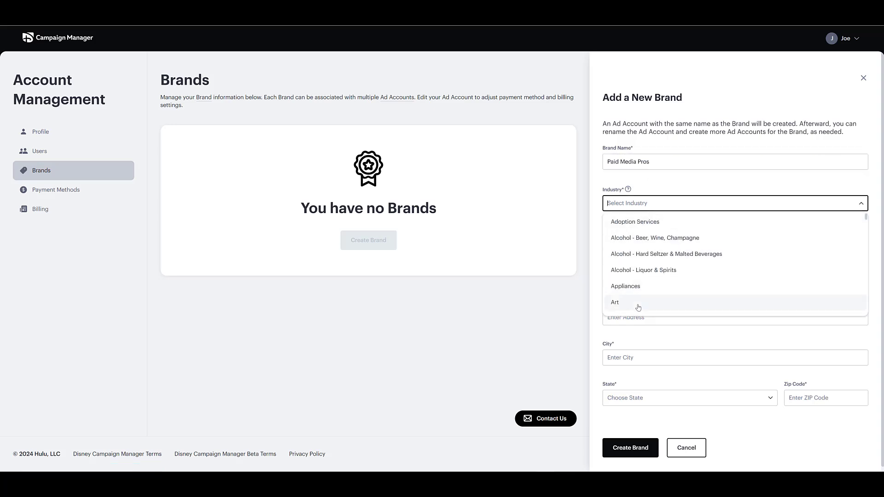
scroll(656, 297, down, 3)
scroll(660, 297, down, 2)
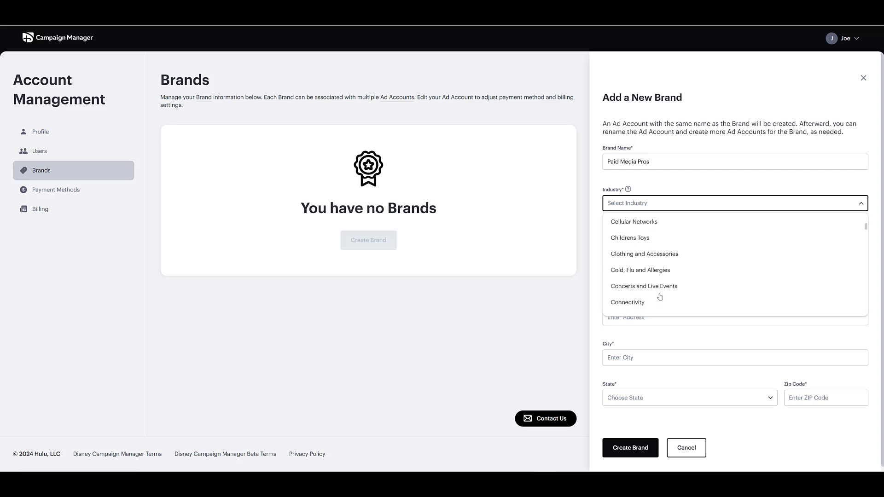
scroll(660, 297, down, 3)
scroll(660, 297, down, 3)
scroll(659, 297, down, 3)
scroll(660, 297, down, 3)
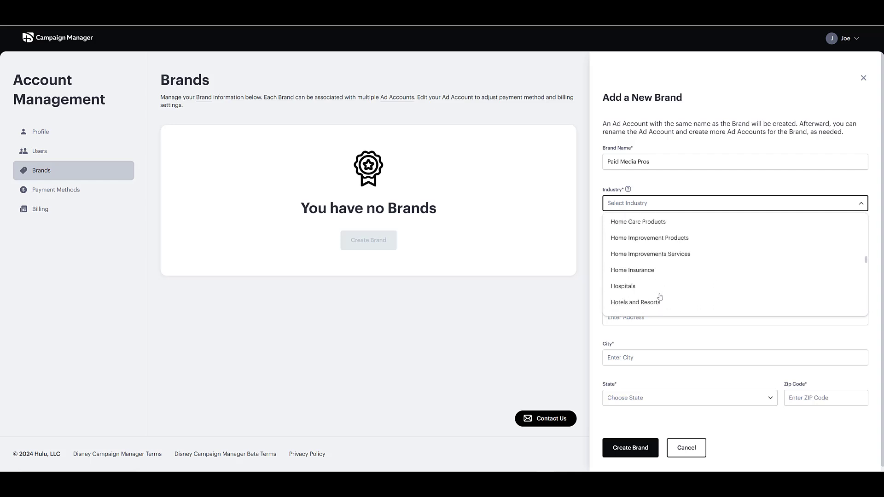
scroll(659, 297, down, 5)
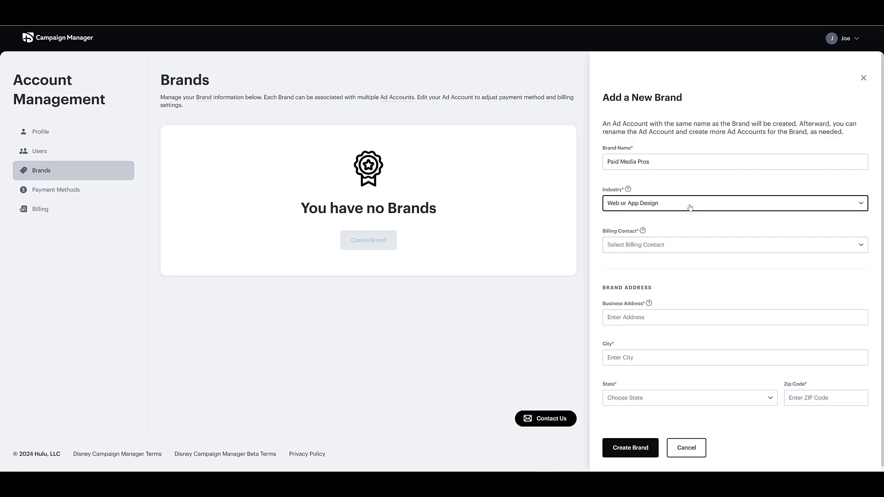
mouse_move(694, 204)
click(694, 207)
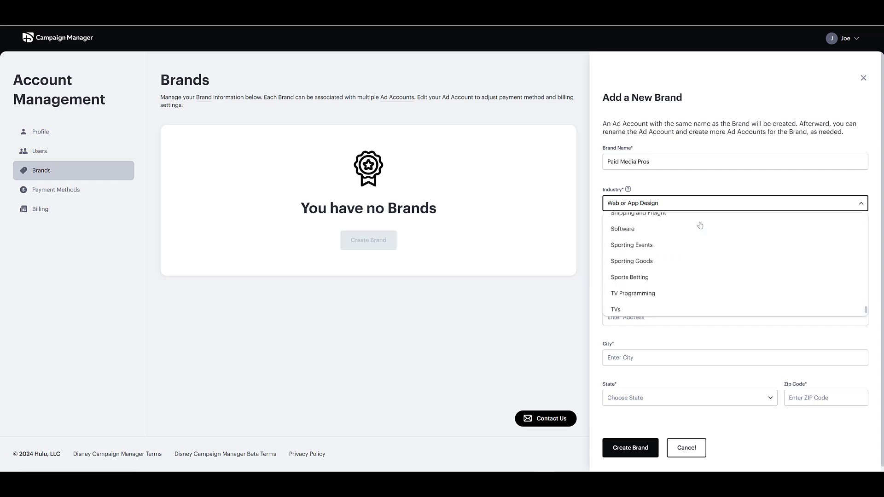
scroll(700, 256, up, 3)
scroll(700, 225, up, 5)
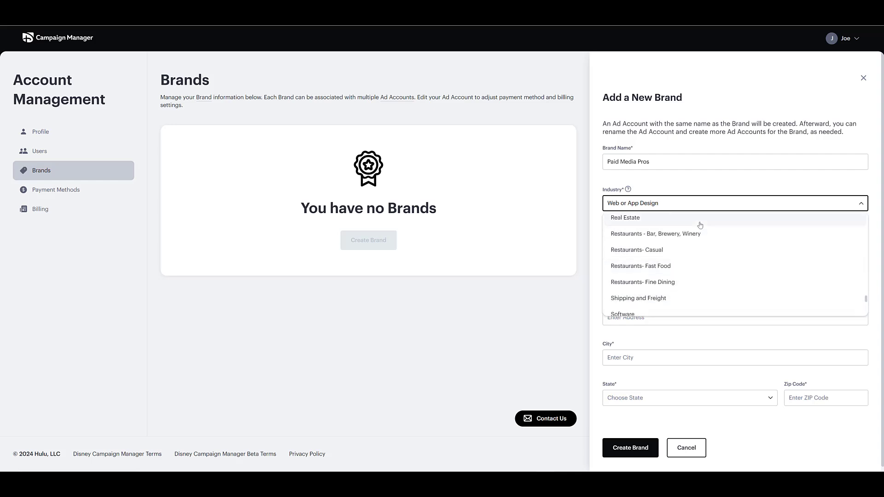
scroll(699, 225, up, 3)
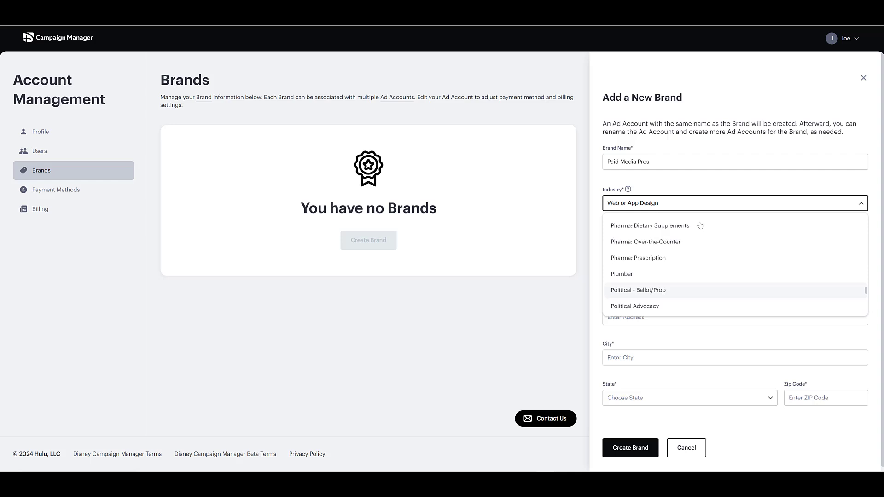
scroll(699, 225, up, 5)
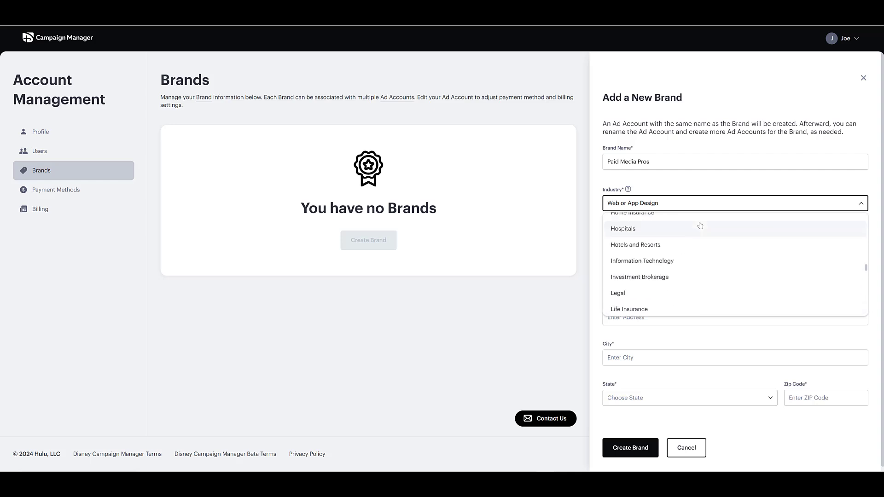
scroll(699, 226, up, 3)
scroll(700, 225, up, 2)
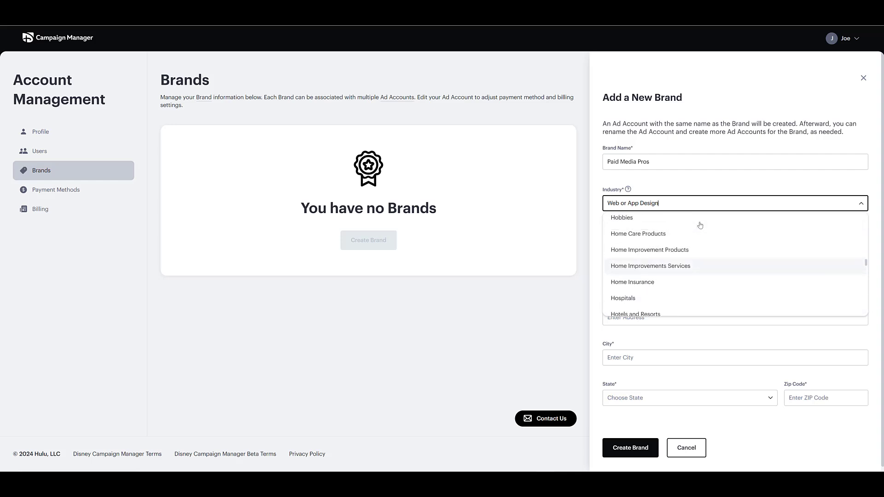
click(703, 192)
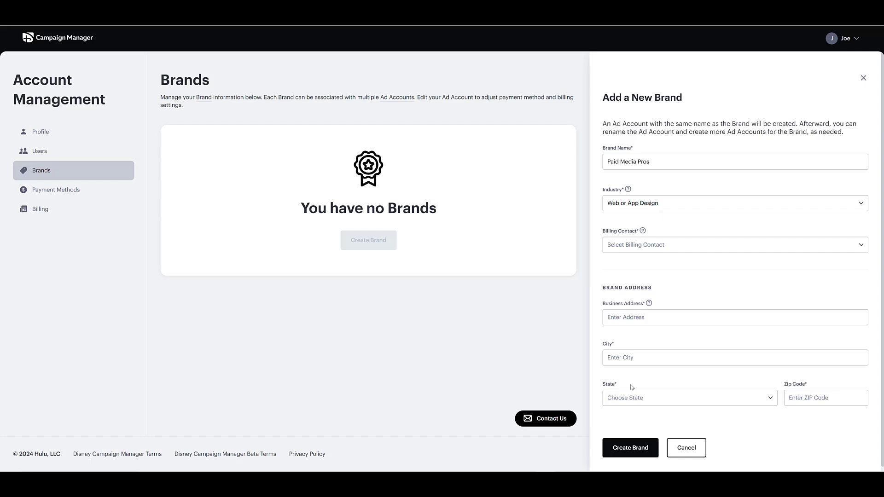
Create the Paid Media Pros brand and start a new named campaign.
click(636, 445)
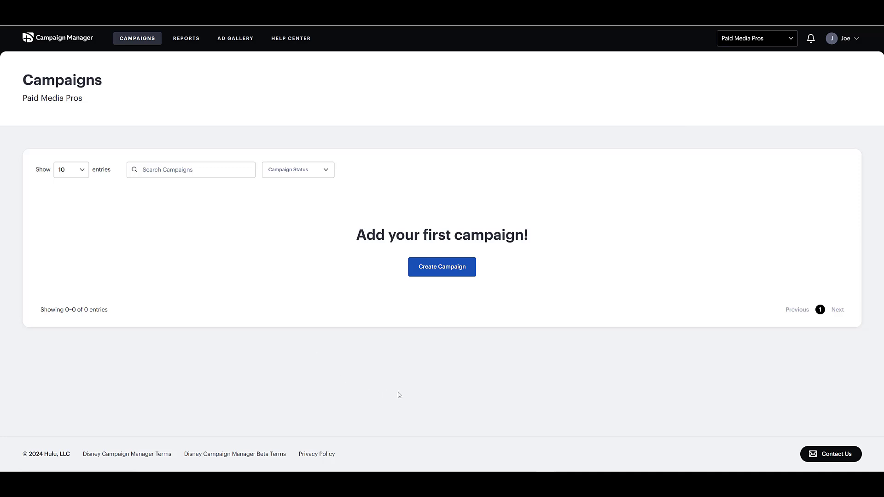
click(451, 271)
click(331, 194)
text(September 2024)
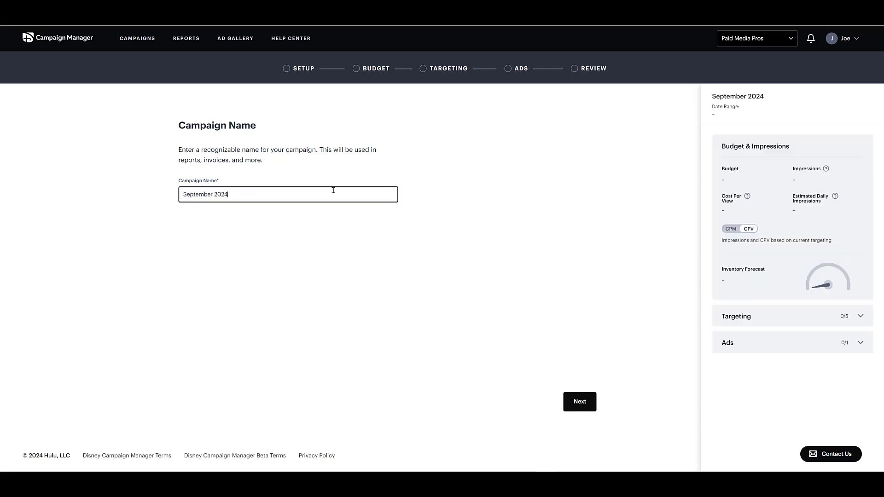
click(584, 400)
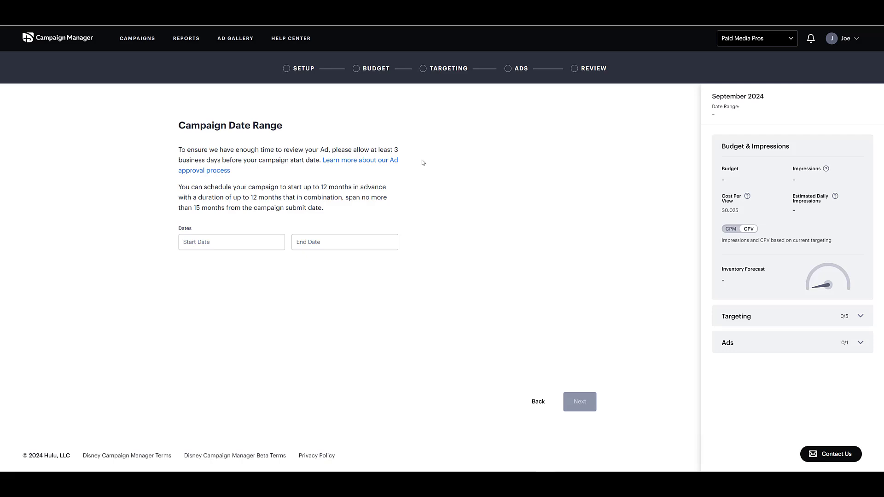
Set the campaign dates to September 1 through September 30, 2024.
click(267, 242)
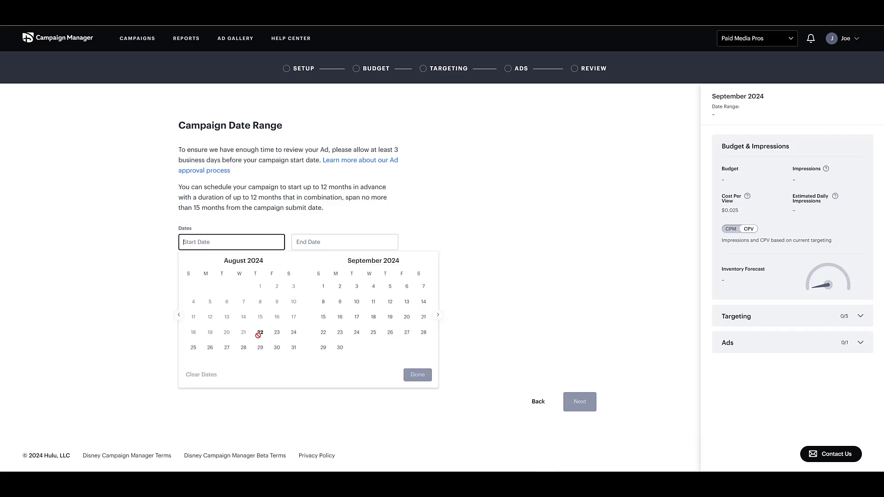
click(324, 287)
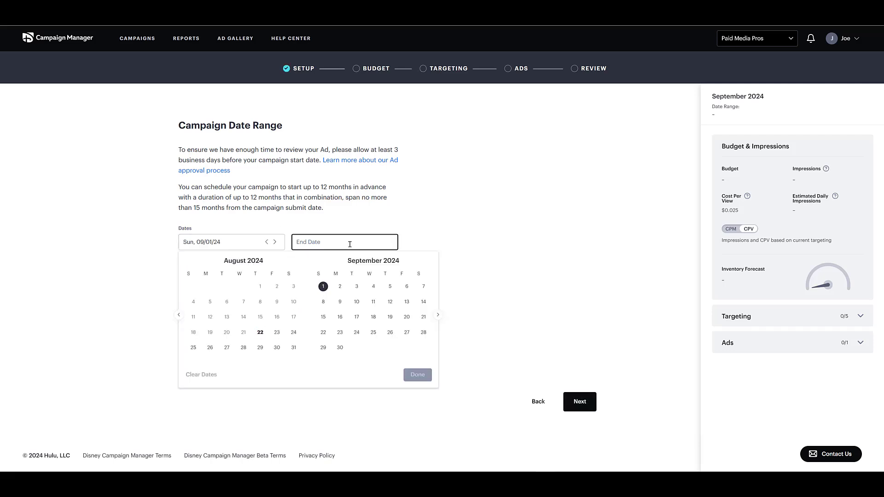
click(340, 347)
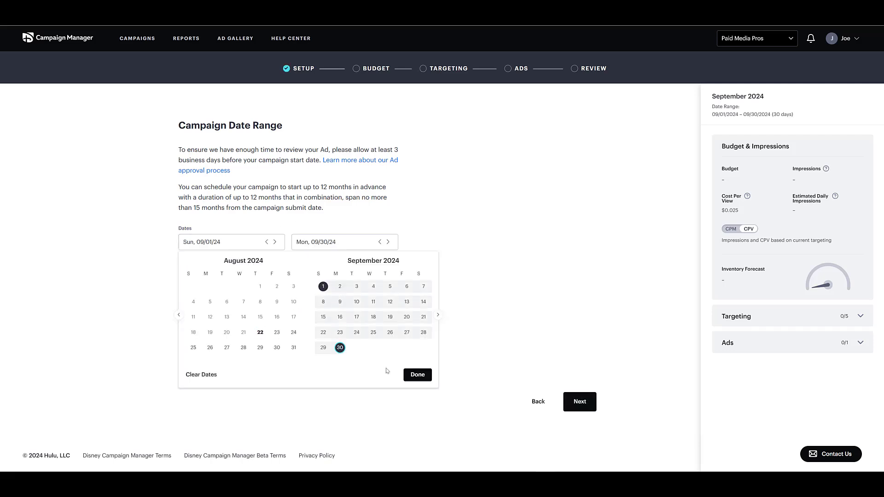
click(417, 374)
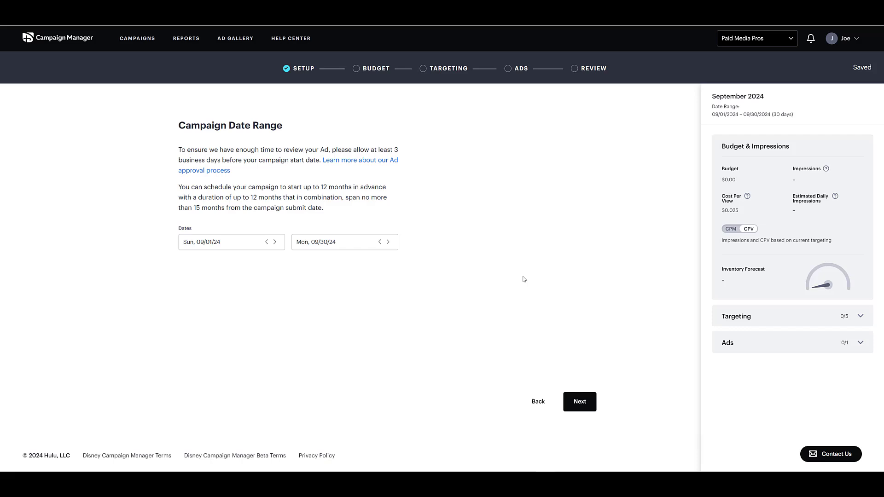
Set the campaign budget to $1,000 and continue to Location Targeting.
click(573, 403)
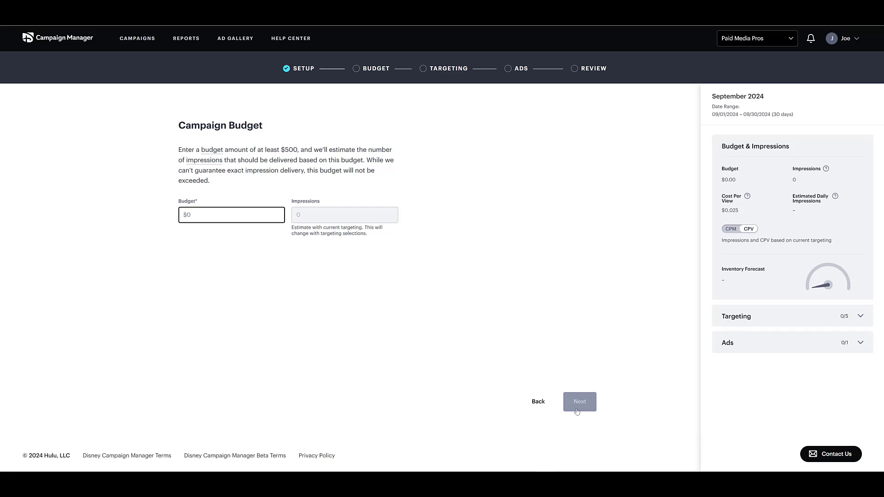
text(500)
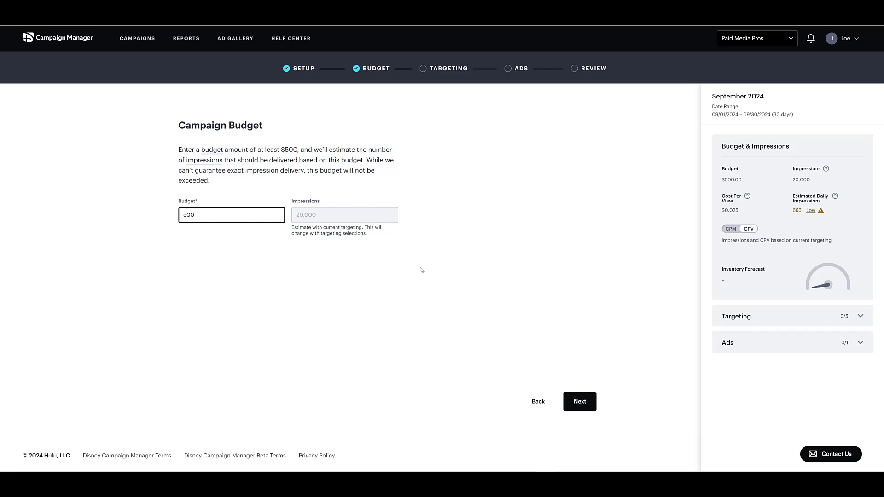
key(ctrl+a)
text(1000)
click(580, 402)
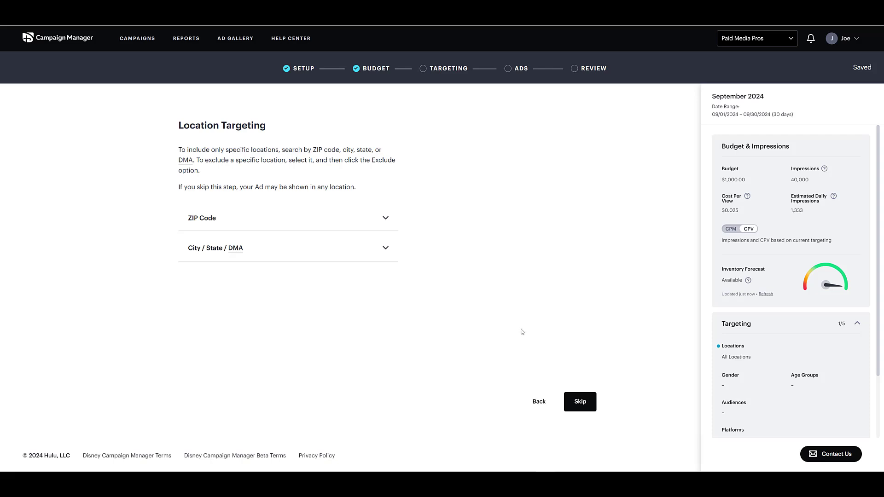
Add ZIP code 90210, switch it to excluded, then remove it again.
click(385, 217)
click(355, 248)
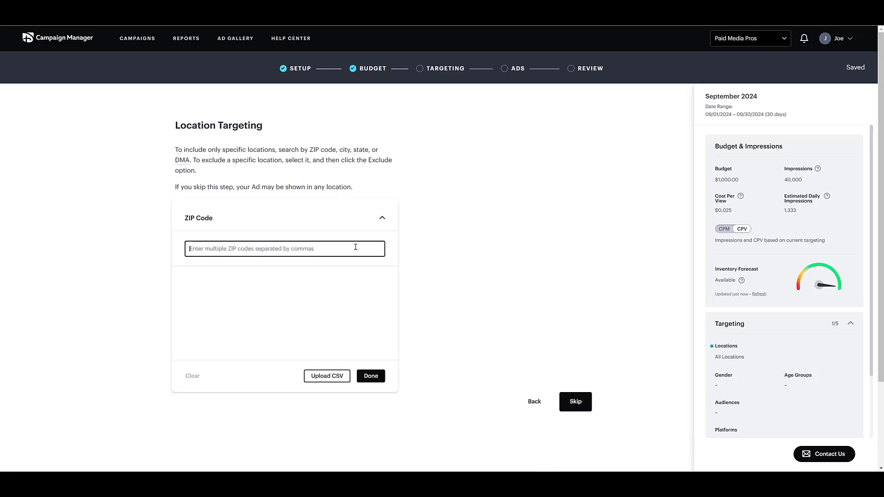
text(90210)
key(Return)
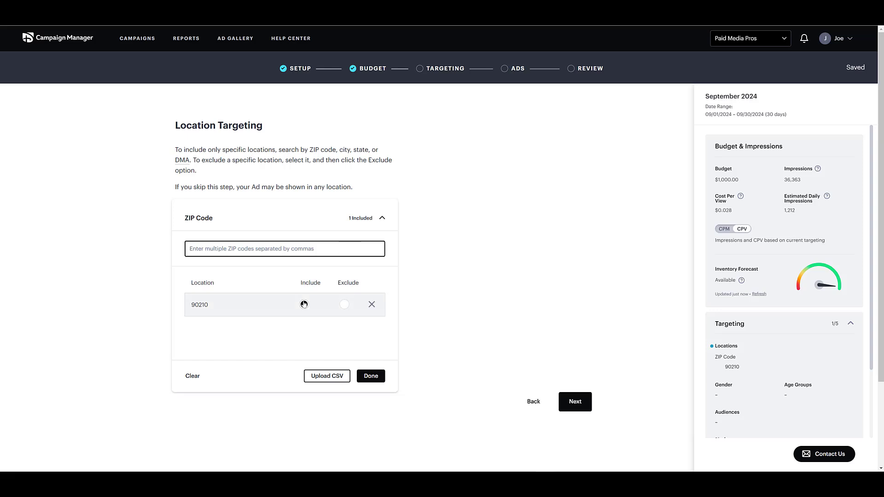
click(344, 305)
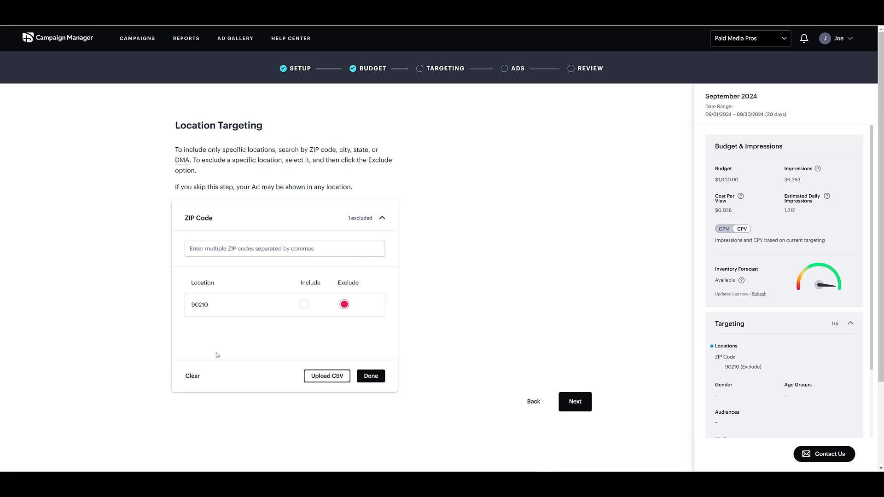
click(193, 375)
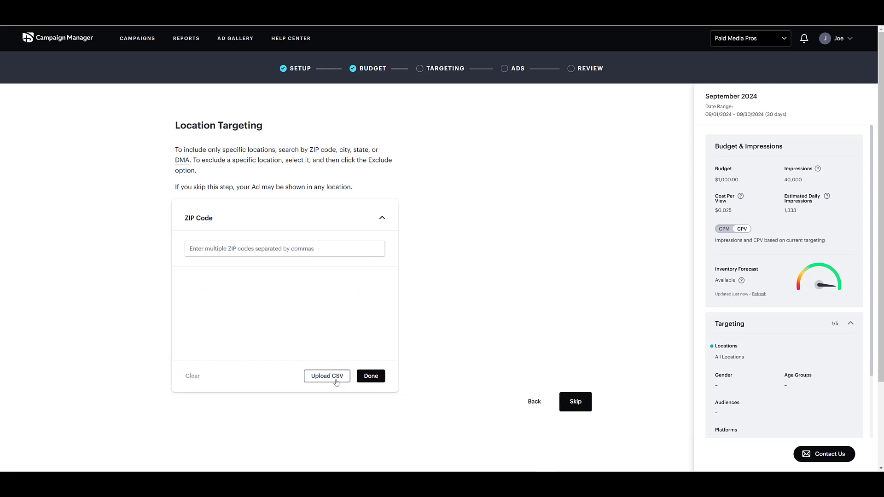
click(371, 375)
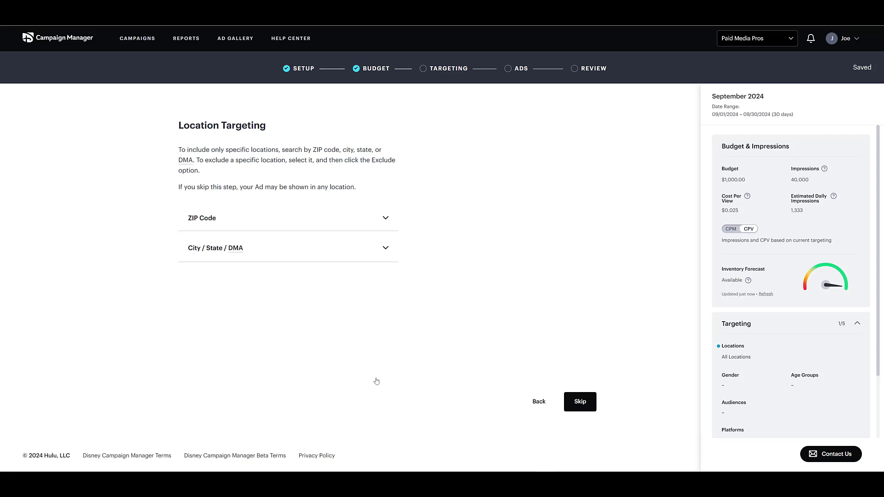
Try Illinois in the City/State/DMA search, then skip location targeting.
click(386, 247)
click(285, 279)
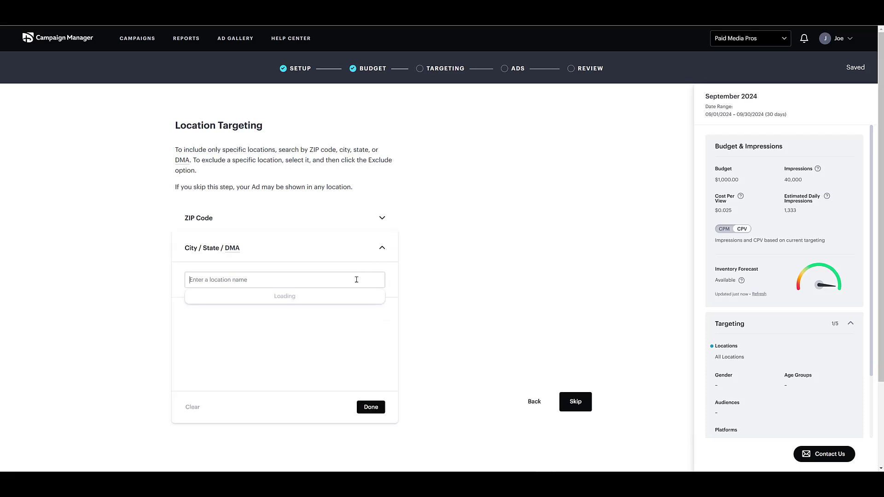
text(chicago)
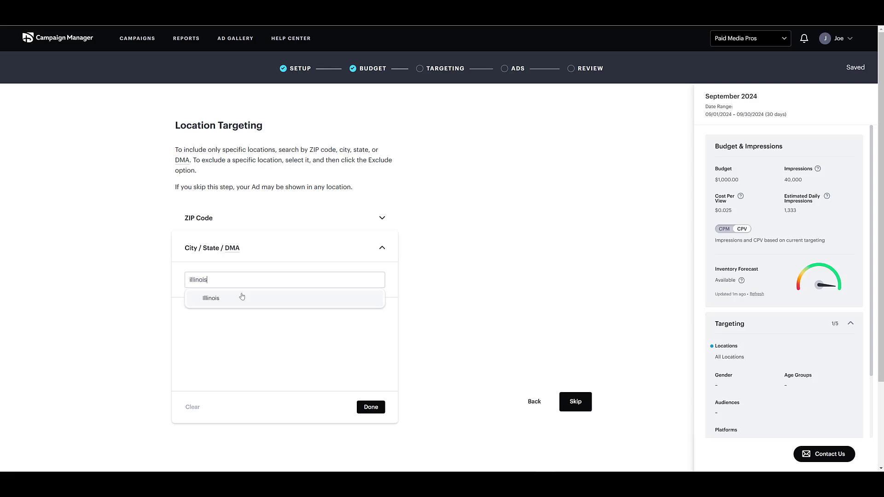
click(241, 298)
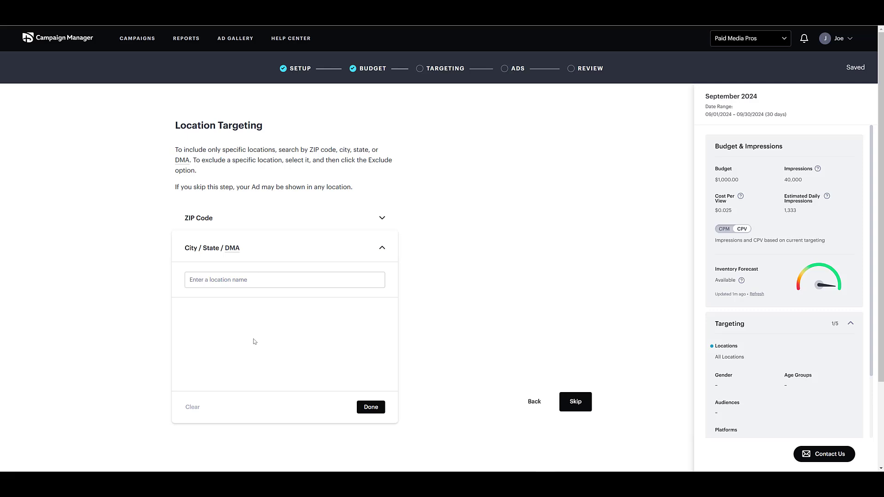
click(572, 404)
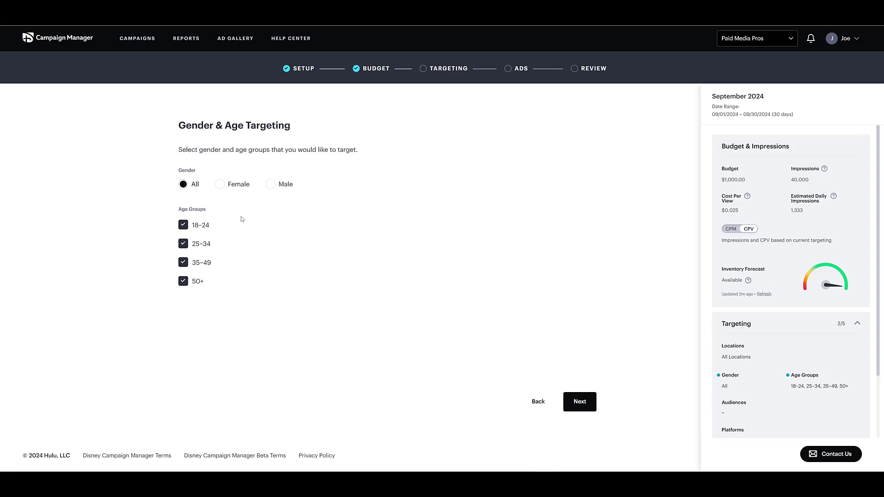
Advance to Audience Targeting and browse the Disney Select audience categories.
click(579, 402)
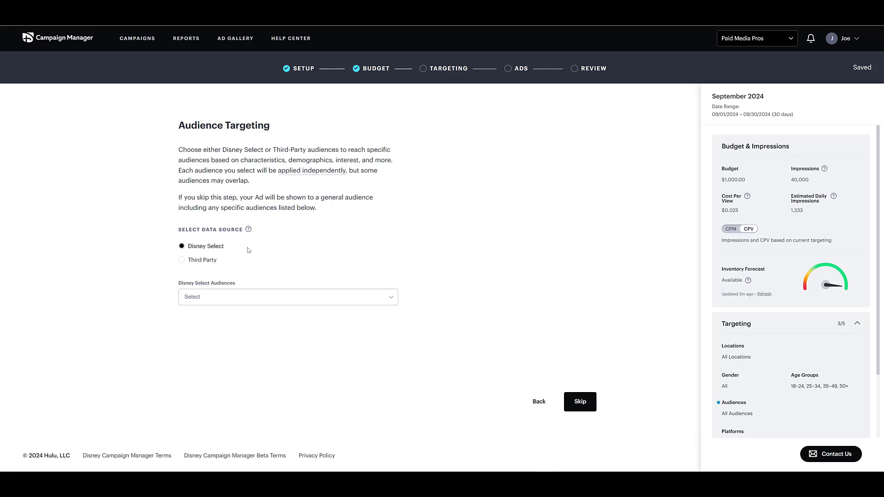
click(263, 296)
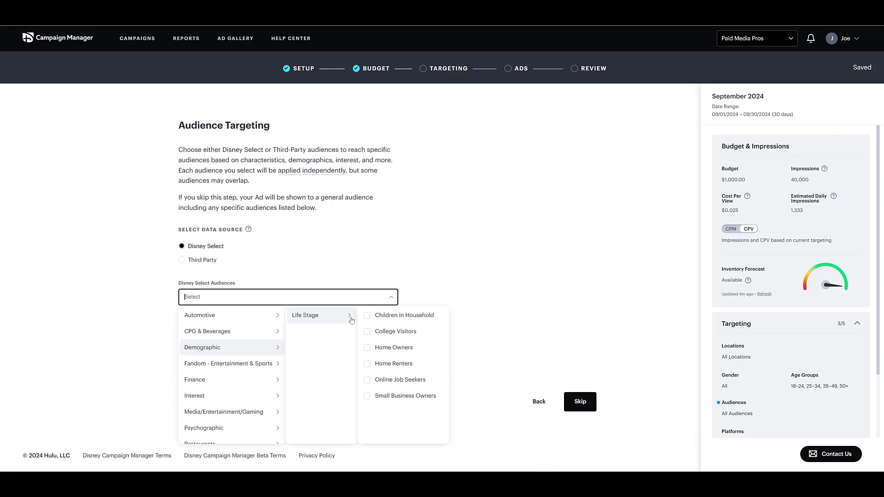
mouse_move(228, 364)
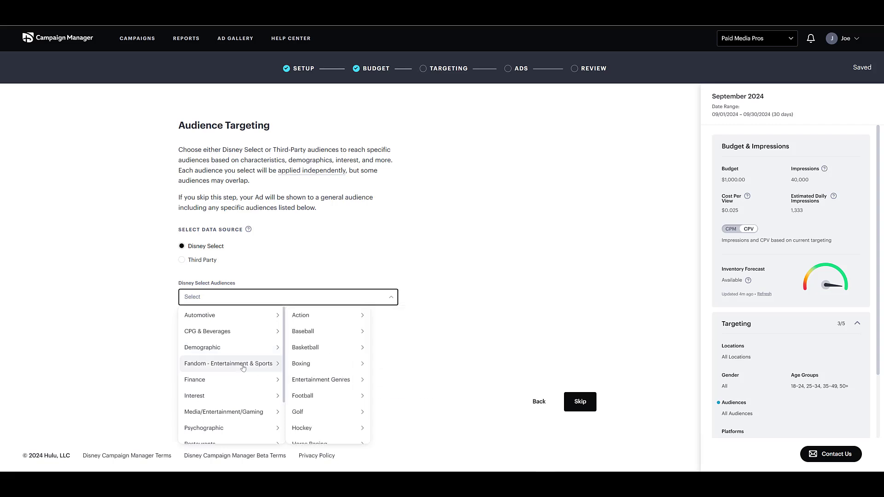
scroll(244, 364, down, 2)
scroll(243, 366, down, 1)
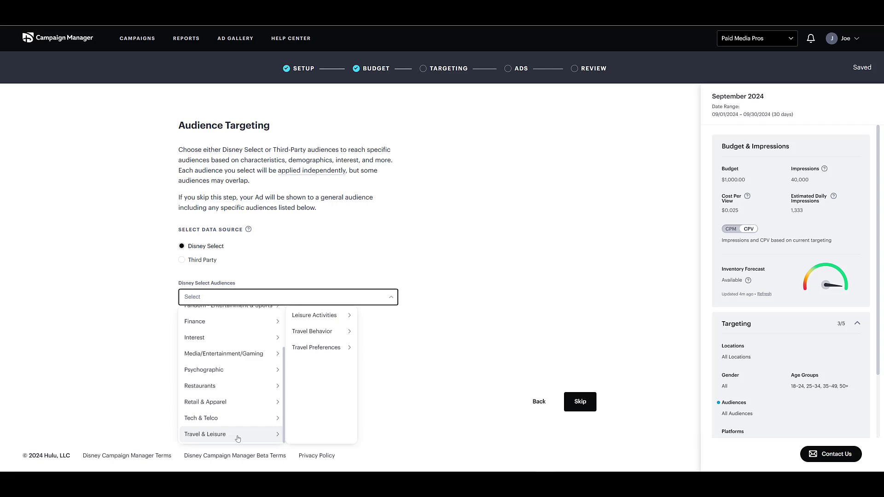
Switch to Third Party audiences and add Coffee purchasers.
mouse_move(205, 434)
click(182, 260)
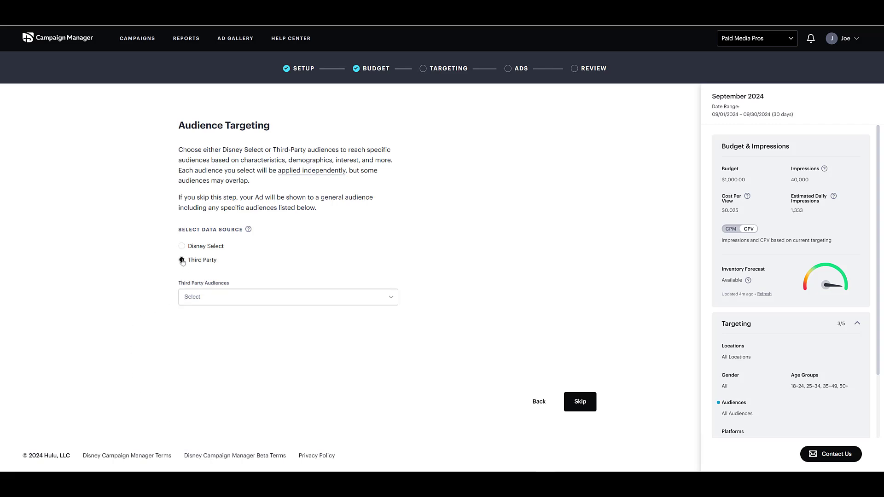
click(245, 299)
mouse_move(270, 316)
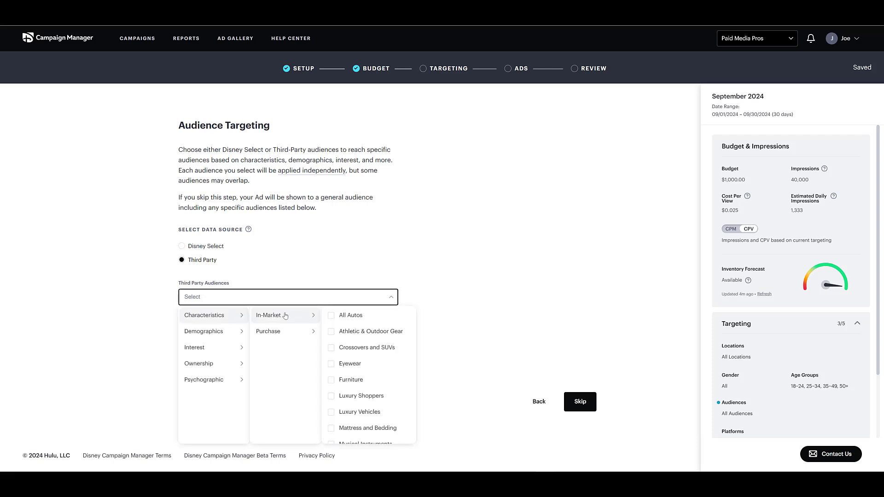
scroll(359, 350, down, 3)
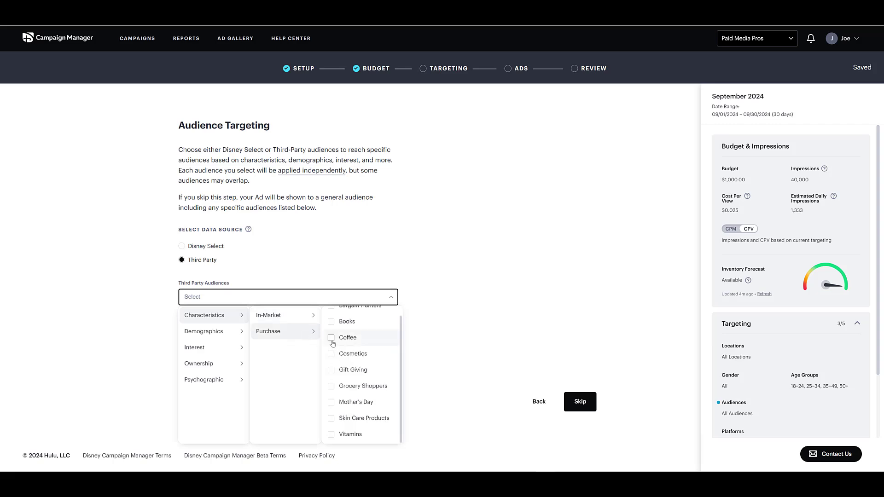
click(334, 338)
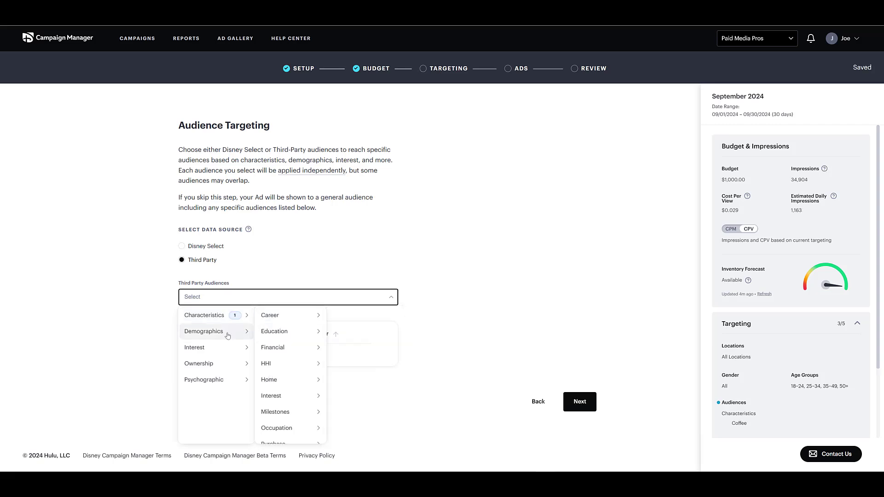
mouse_move(204, 331)
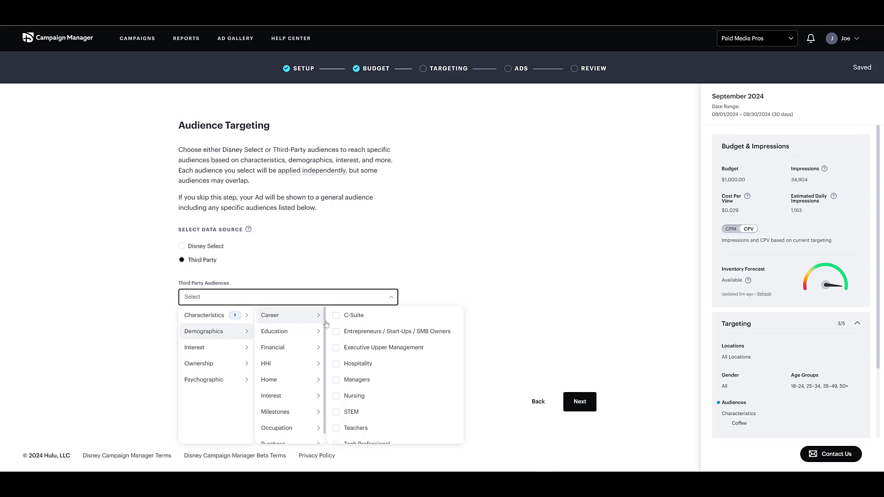
Add C-Suite, entrepreneurs/small business owners, Executive Upper Management, Upper Management and Managers.
click(337, 315)
click(337, 331)
click(337, 348)
scroll(336, 347, down, 2)
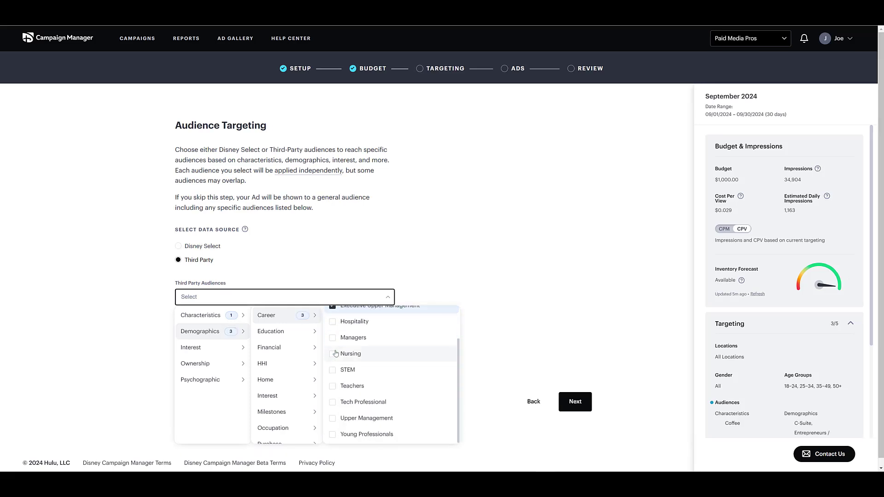
click(332, 426)
click(333, 346)
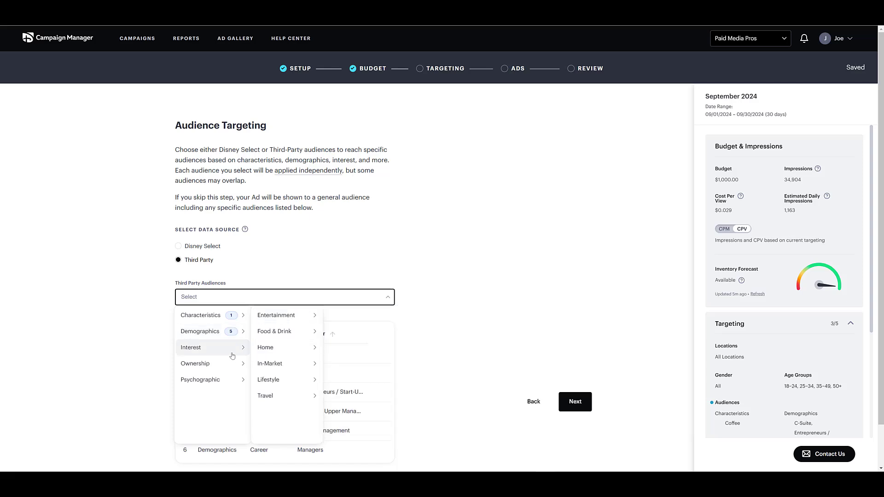
mouse_move(196, 363)
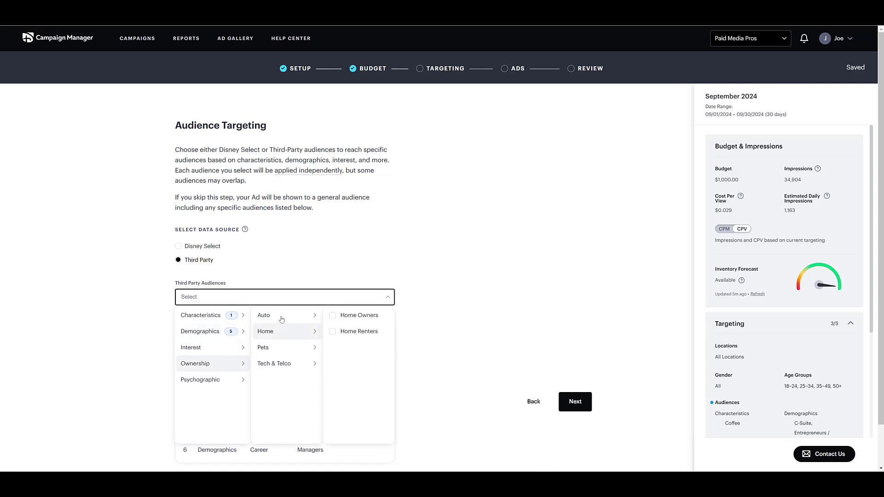
mouse_move(285, 348)
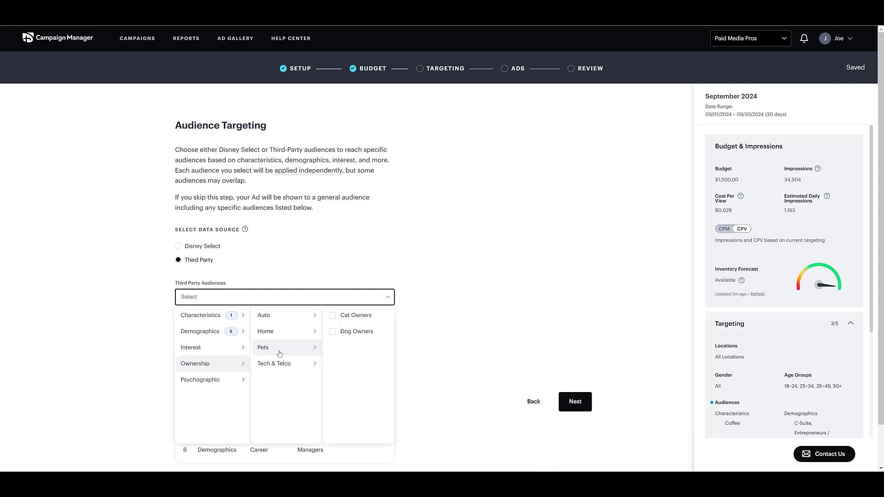
mouse_move(200, 380)
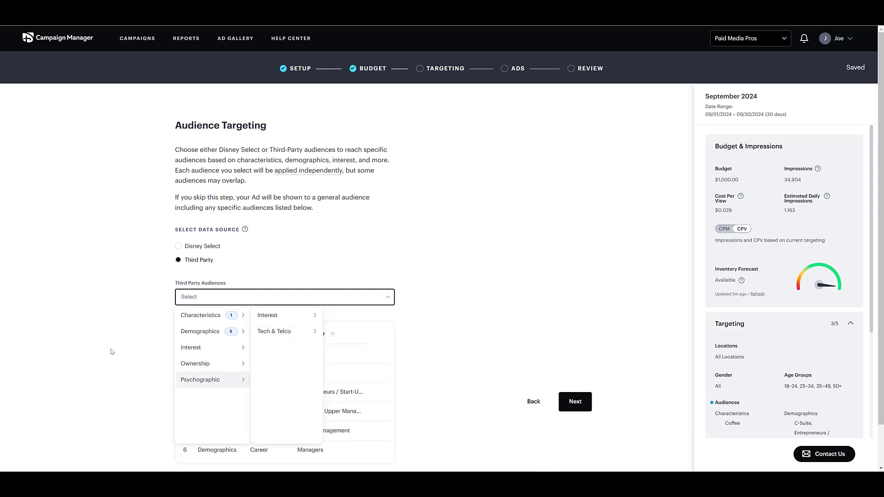
click(112, 351)
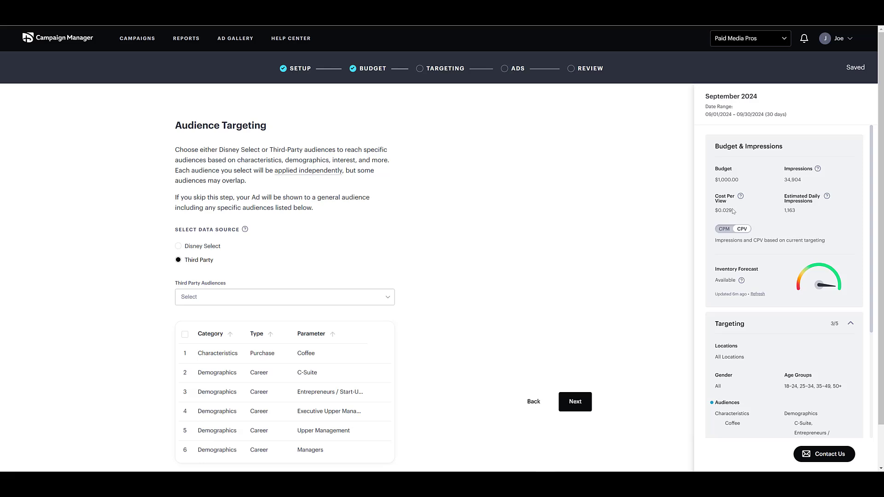
View the cost estimate as CPM, then switch back to CPV.
click(724, 228)
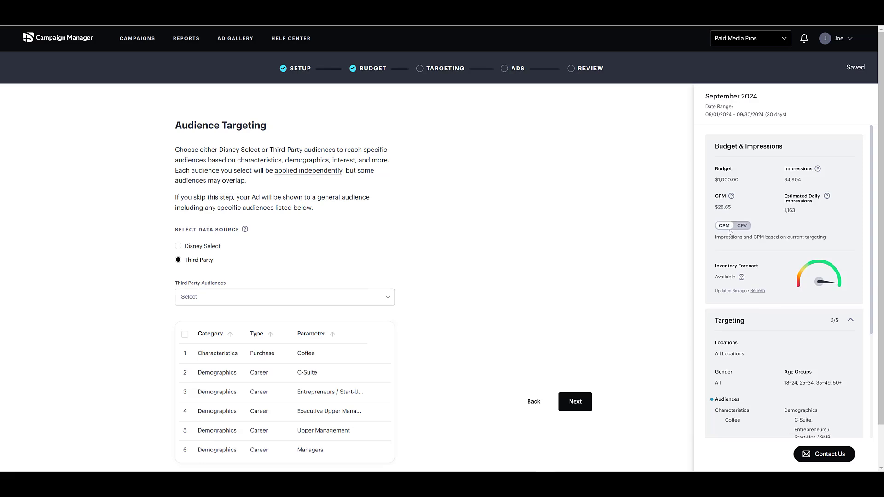
click(744, 228)
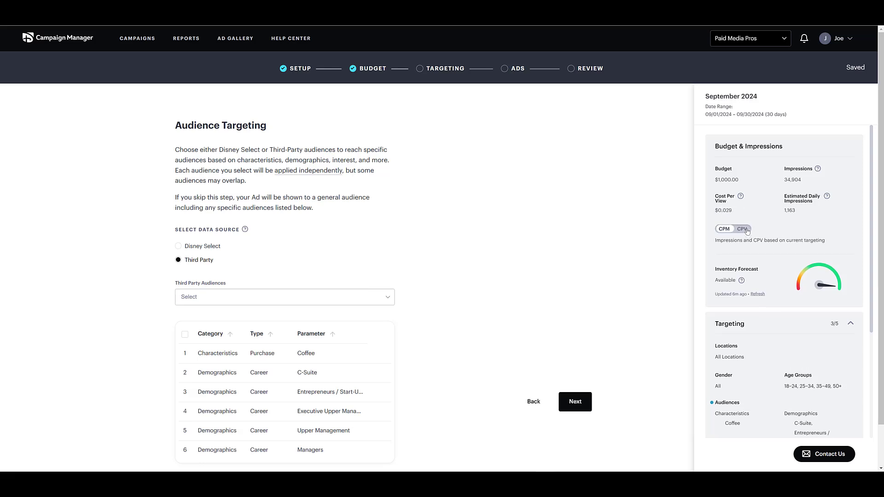
Keep Living Room, Mobile and Computer platforms and continue to Content Genre Targeting.
click(575, 401)
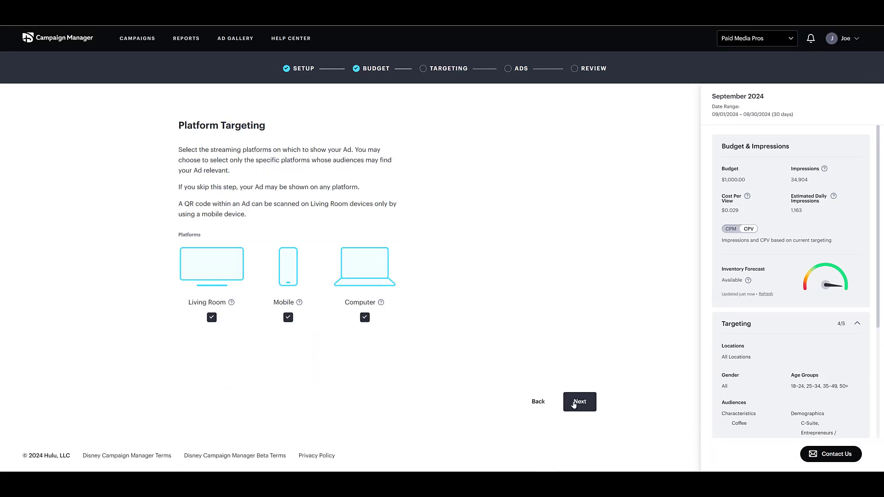
click(575, 405)
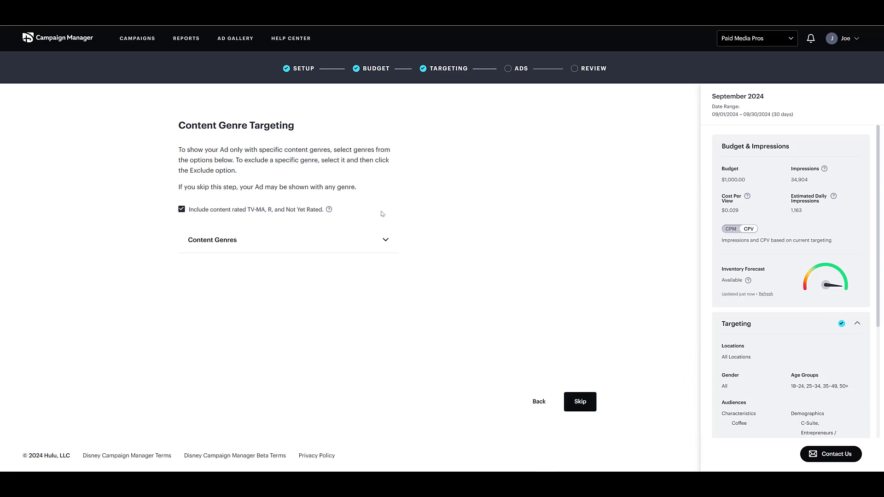
Exclude TV-MA, R and unrated content, include the Sports genre, and continue to ad selection.
click(181, 209)
click(386, 240)
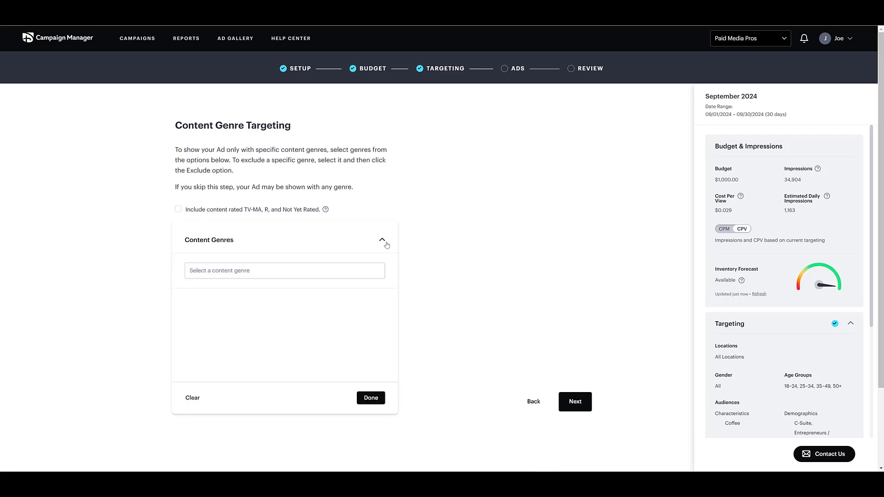
click(360, 272)
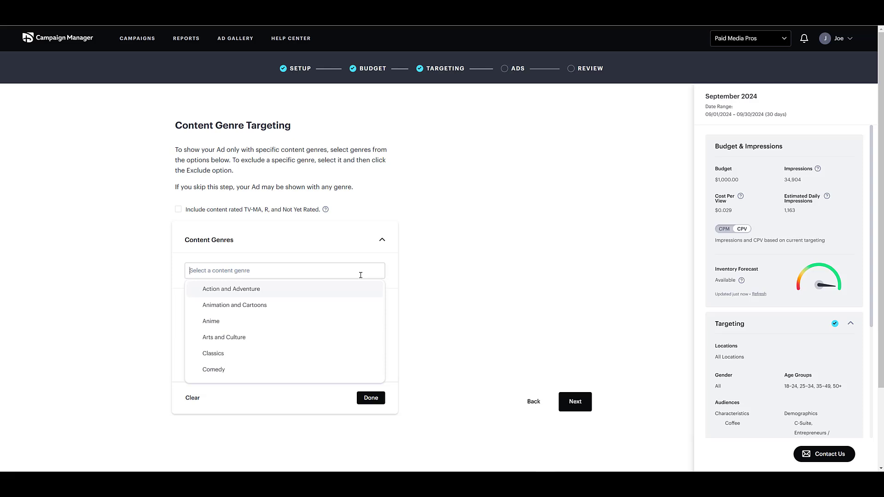
scroll(353, 299, down, 3)
scroll(353, 299, down, 1)
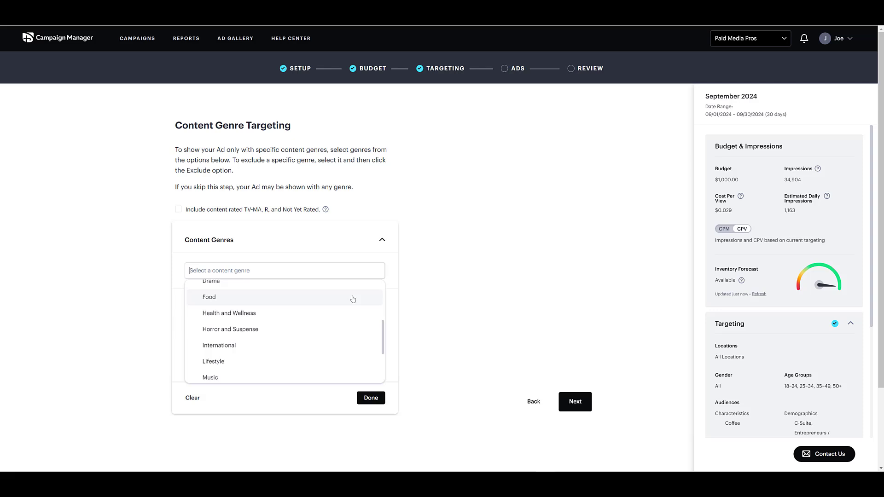
scroll(353, 299, down, 3)
click(320, 357)
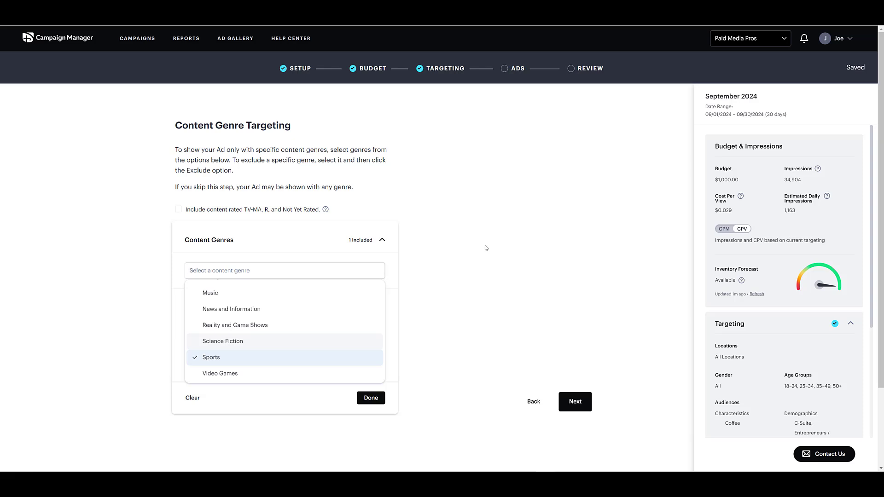
scroll(320, 323, up, 5)
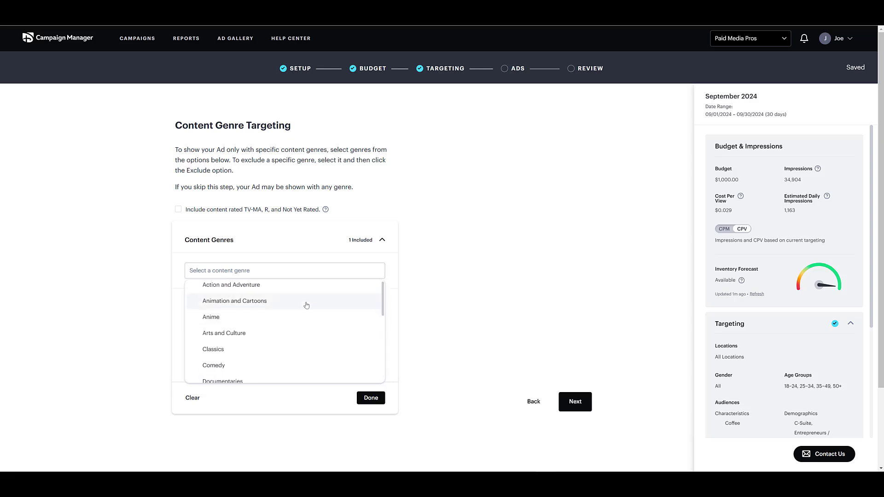
scroll(307, 305, down, 5)
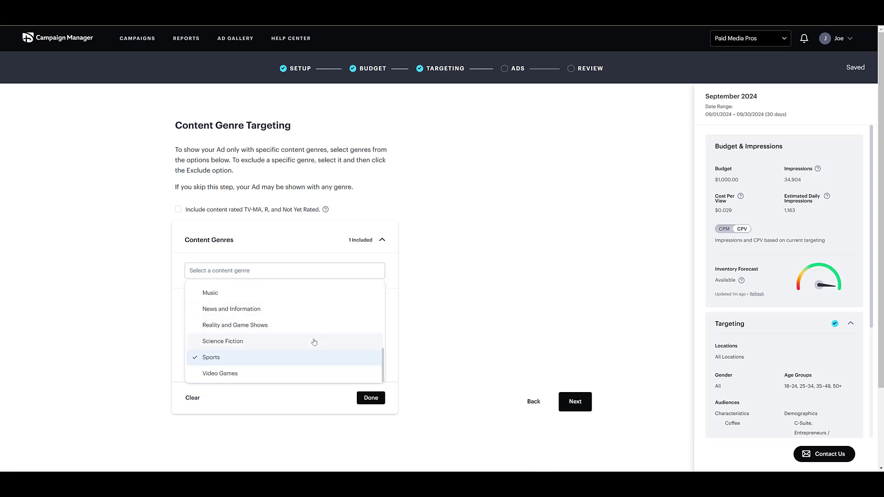
click(371, 398)
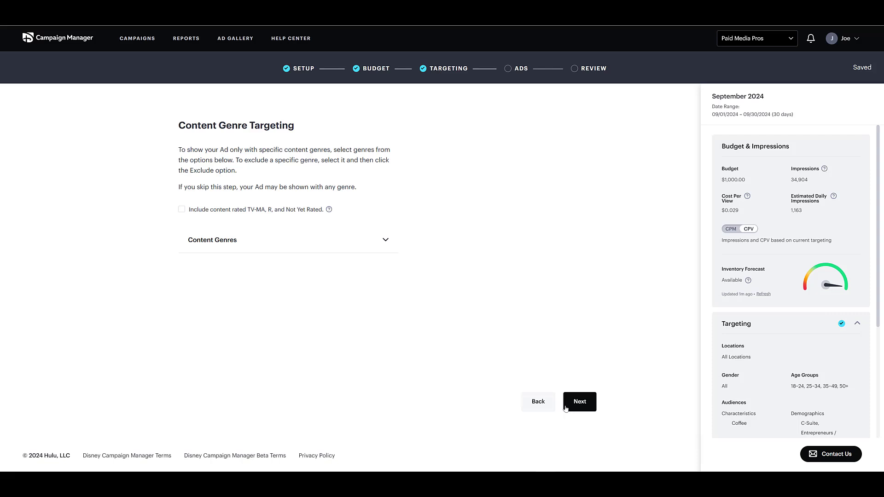
click(578, 402)
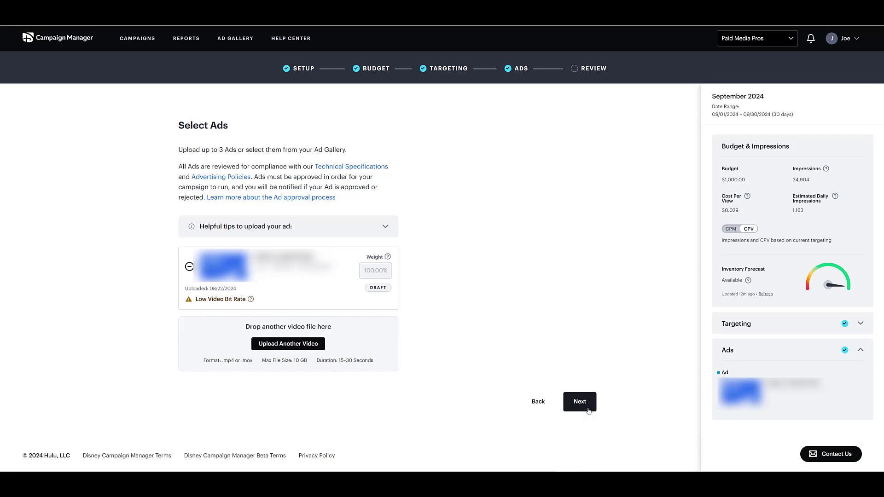
Continue from the uploaded draft ad to the Review Campaign summary.
click(580, 401)
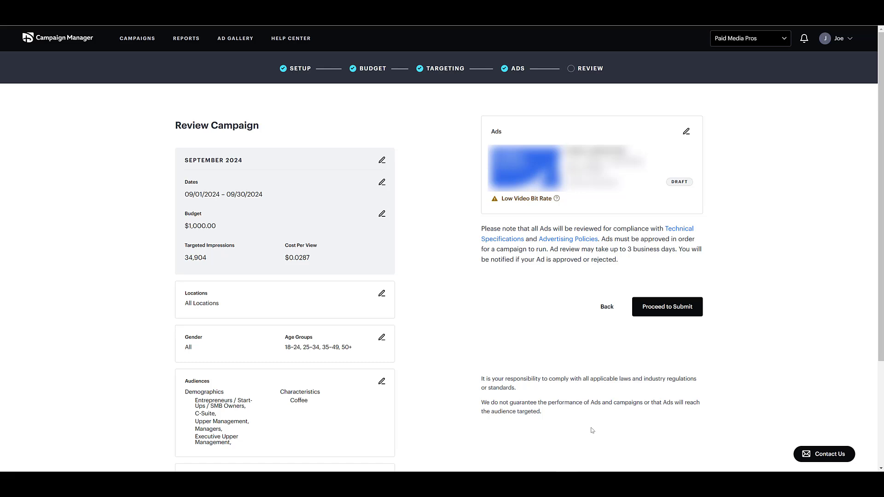
Submit the campaign for review and get the Success confirmation.
click(656, 307)
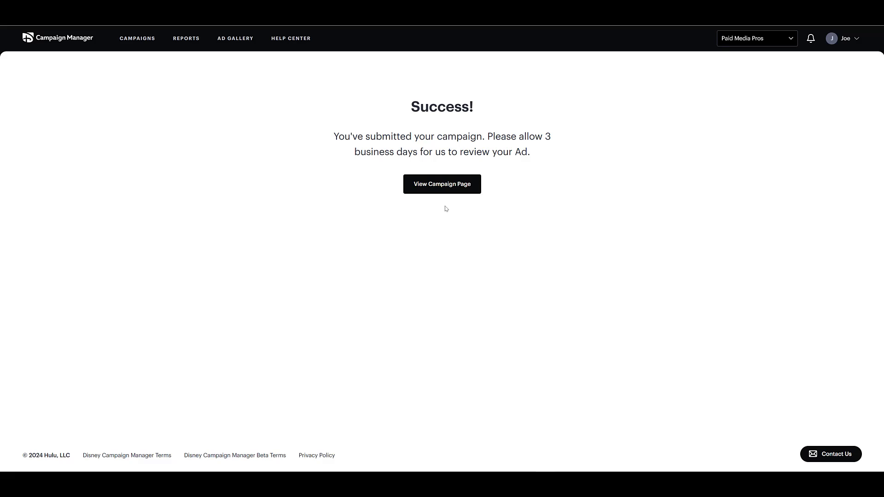
View the submitted campaign's page, then exit to the Campaigns list showing September 2024 processing.
click(440, 190)
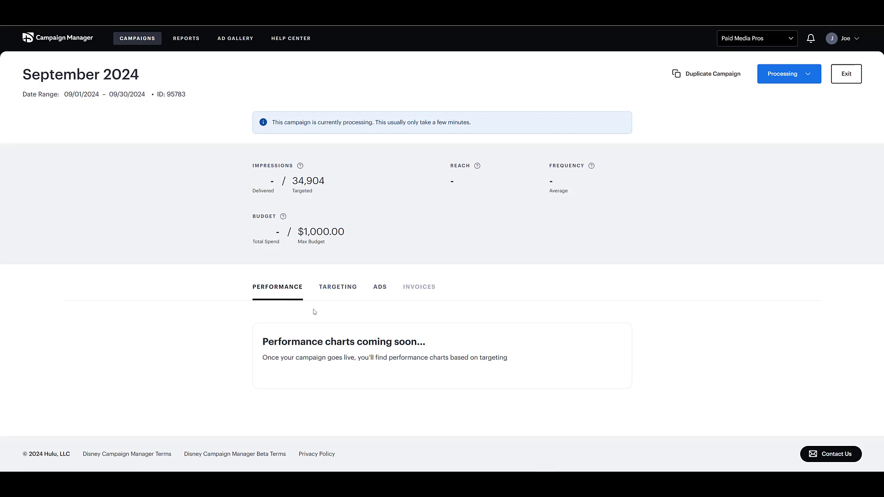
click(845, 73)
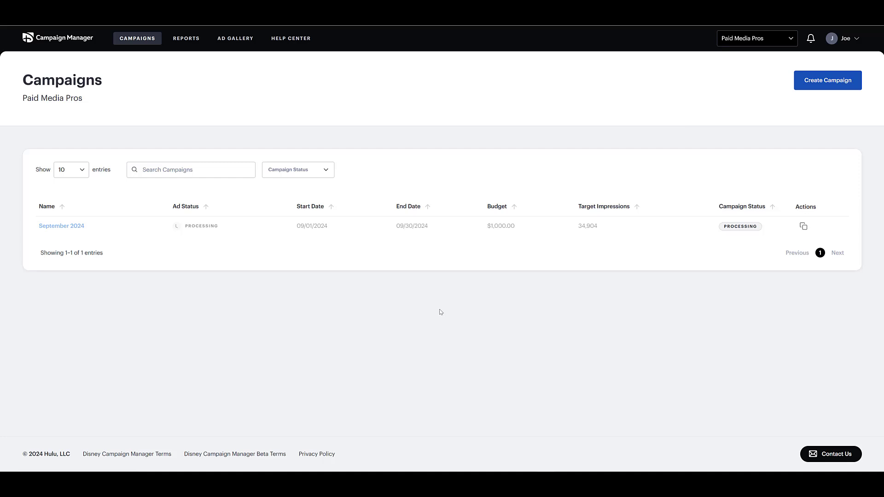
Go to Reports and start a new Campaign Summary report.
click(185, 38)
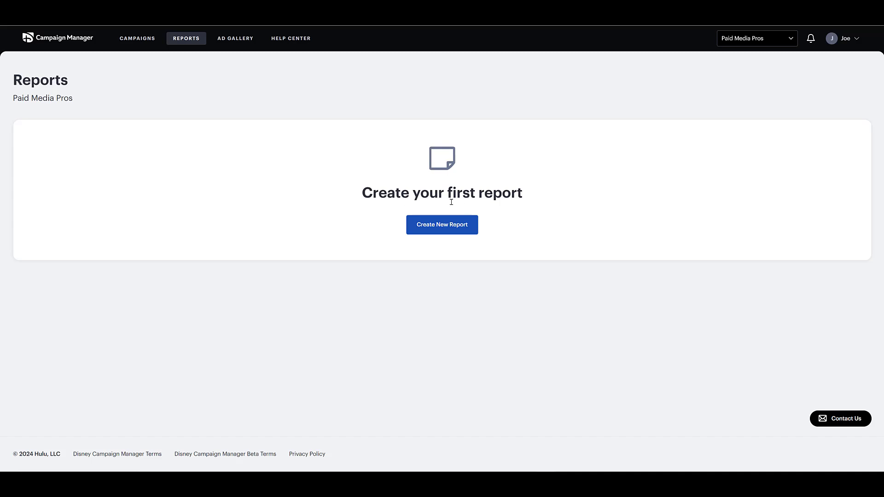
click(449, 227)
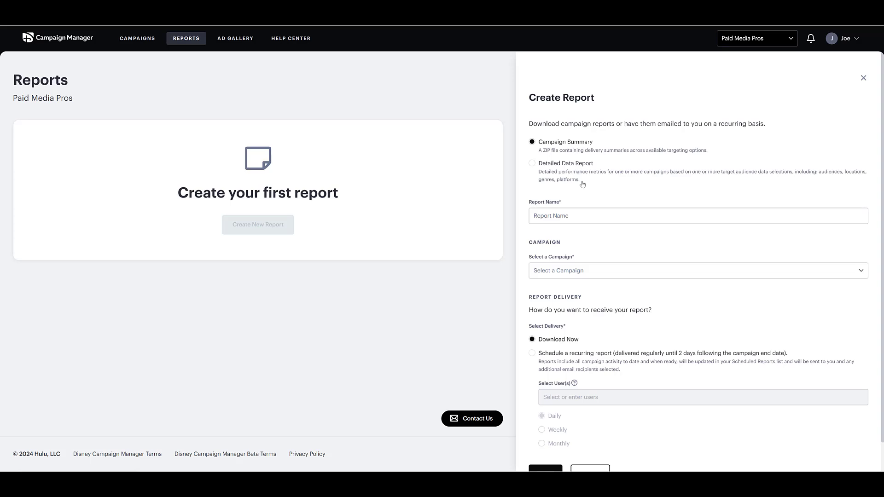
Cancel the unsaved report and return to Campaigns, where September 2024 shows Pending Approval.
click(660, 215)
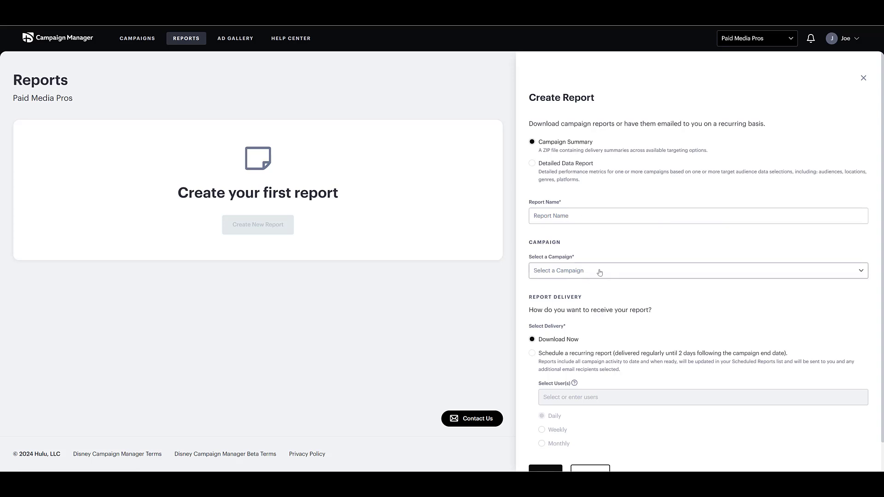
scroll(620, 272, down, 1)
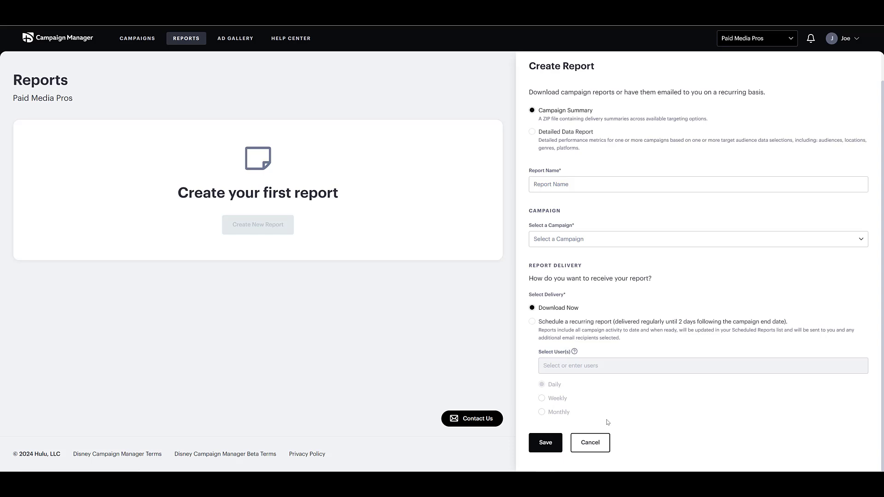
click(597, 441)
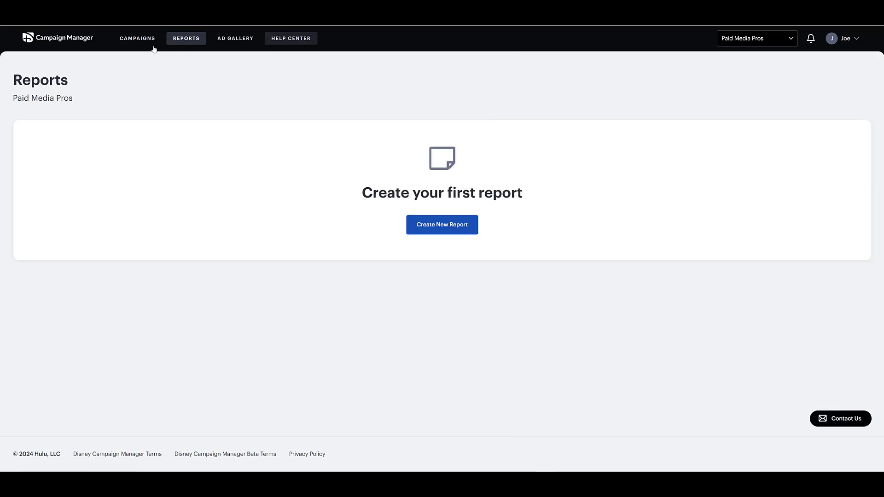
click(137, 39)
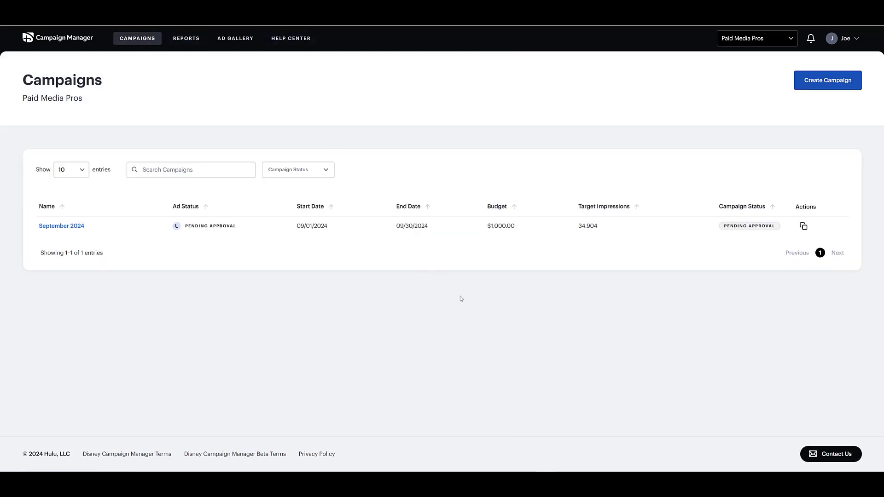